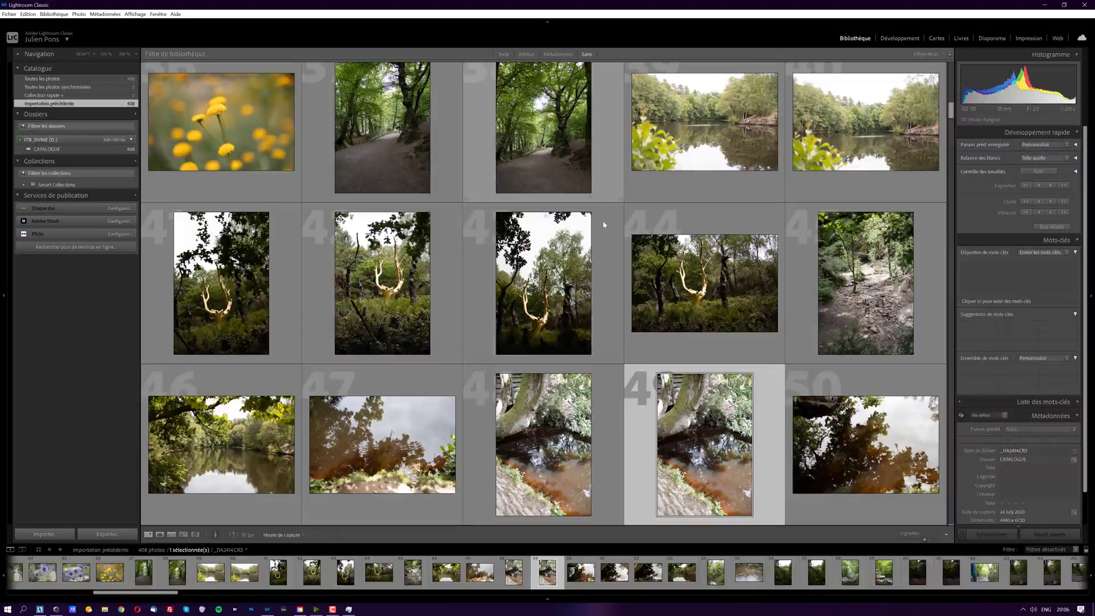
Step: Review the fields that can be shown in the default metadata view, and leave the selection unchanged
click(1090, 417)
scroll(1038, 467, down, 1)
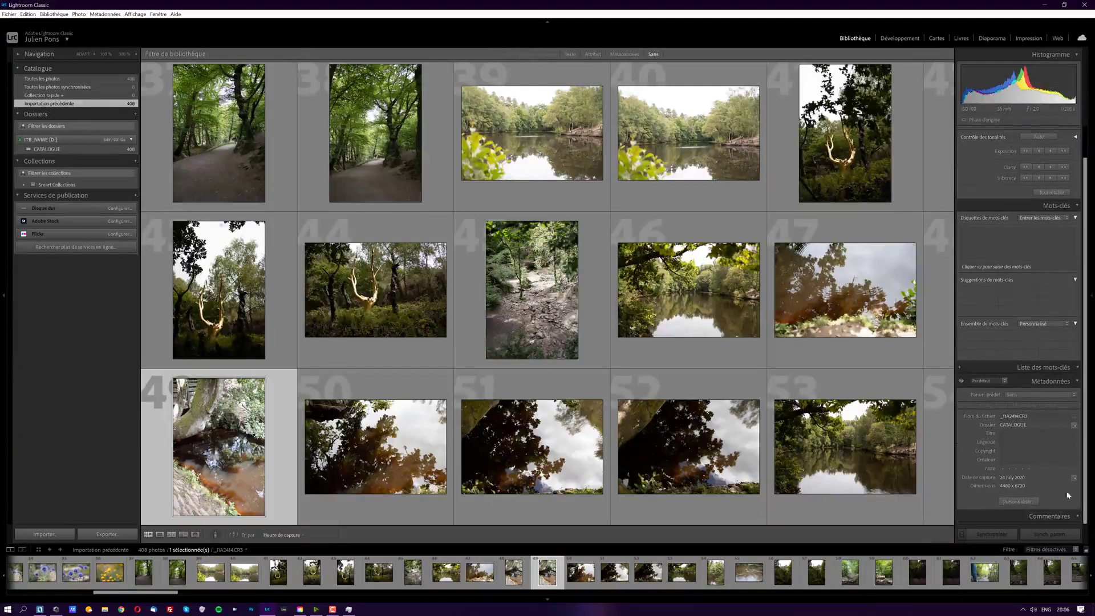
click(1018, 501)
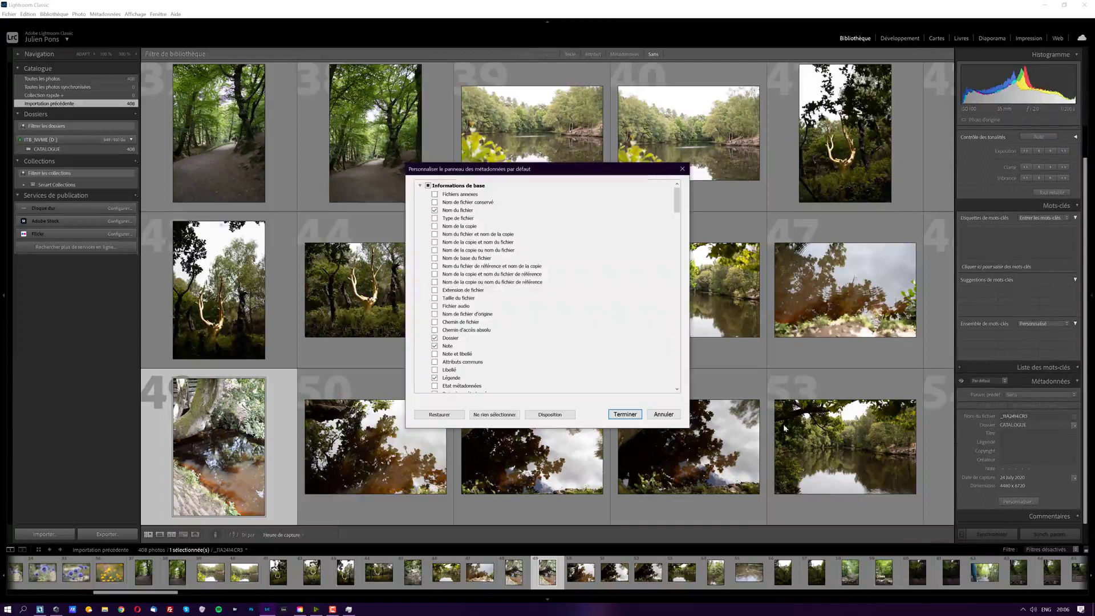
drag(677, 204, 677, 233)
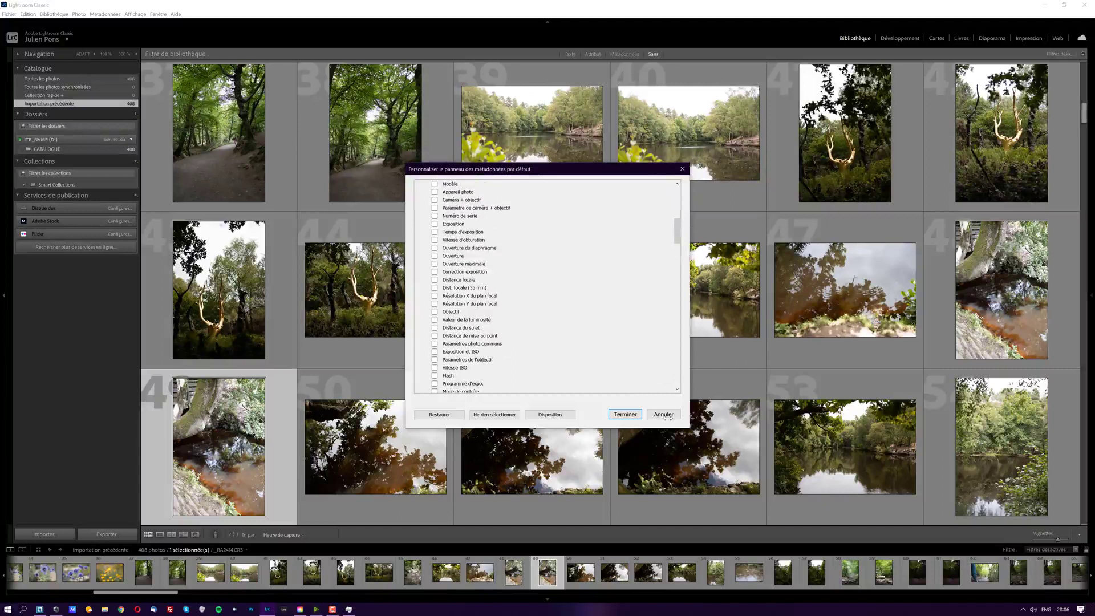
click(664, 414)
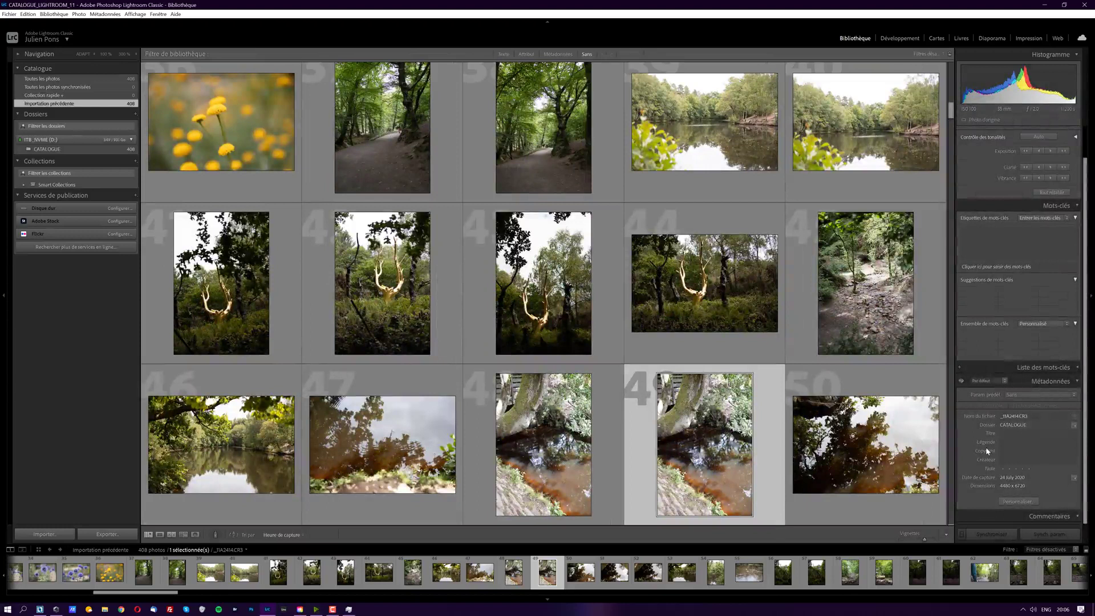
Step: Filter the library to photos sharing the selected photo's capture date, and look over the default metadata view's available fields again
click(986, 382)
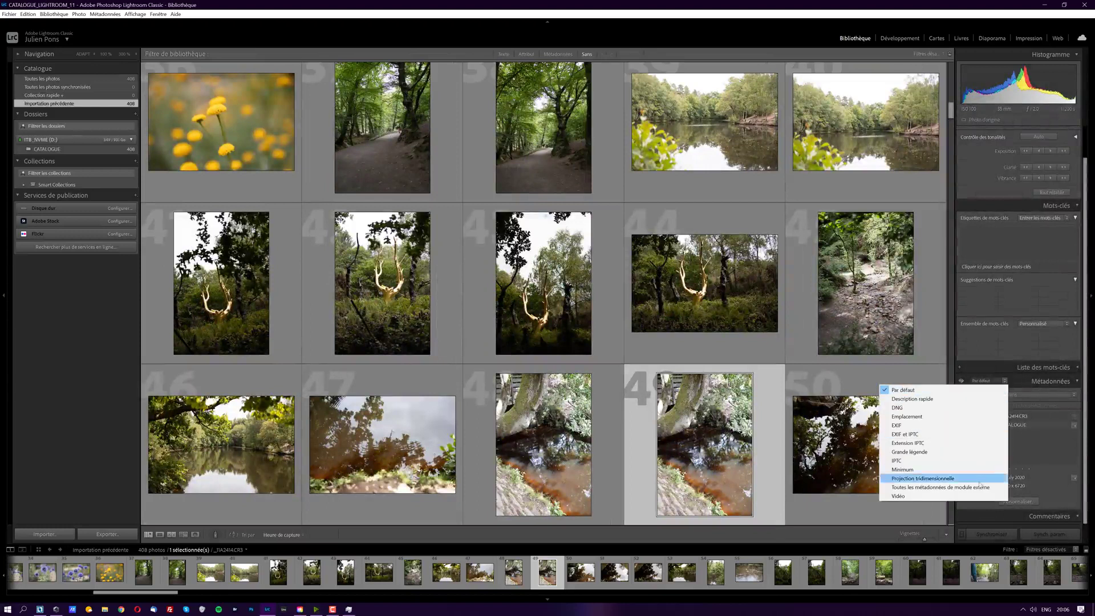
click(1073, 477)
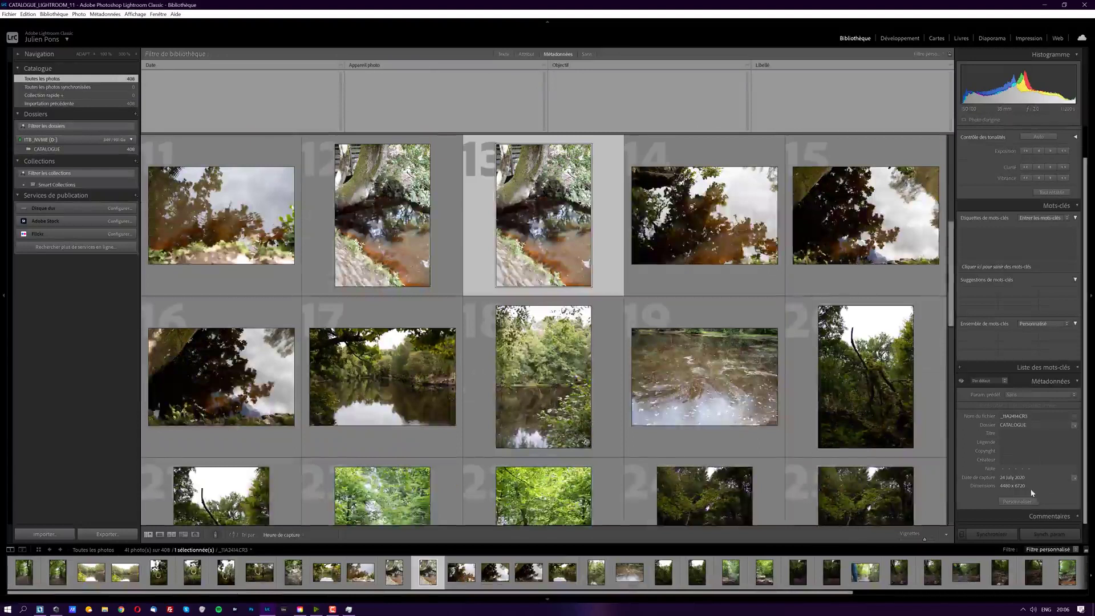
click(1016, 501)
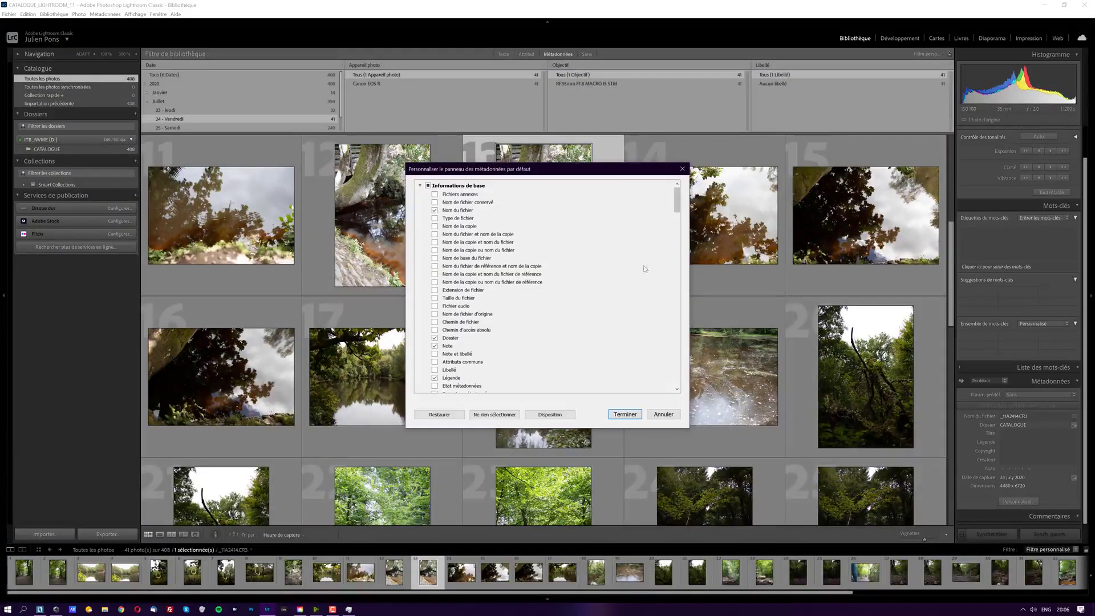
click(682, 169)
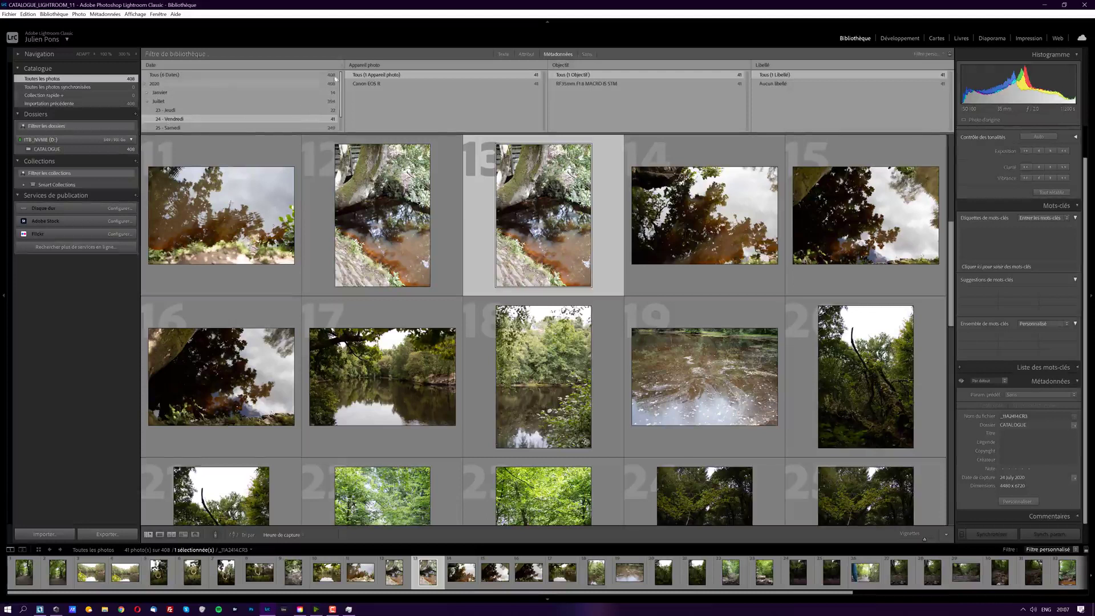
Step: Set the second column of the library's metadata filter to Mois and the third column to Jour
click(365, 65)
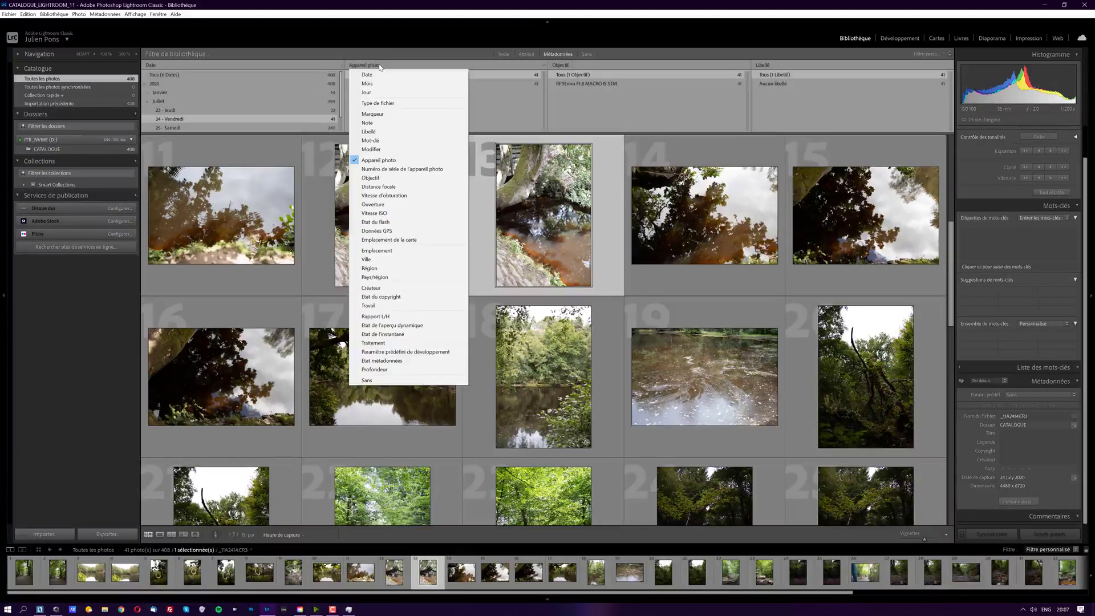
click(153, 64)
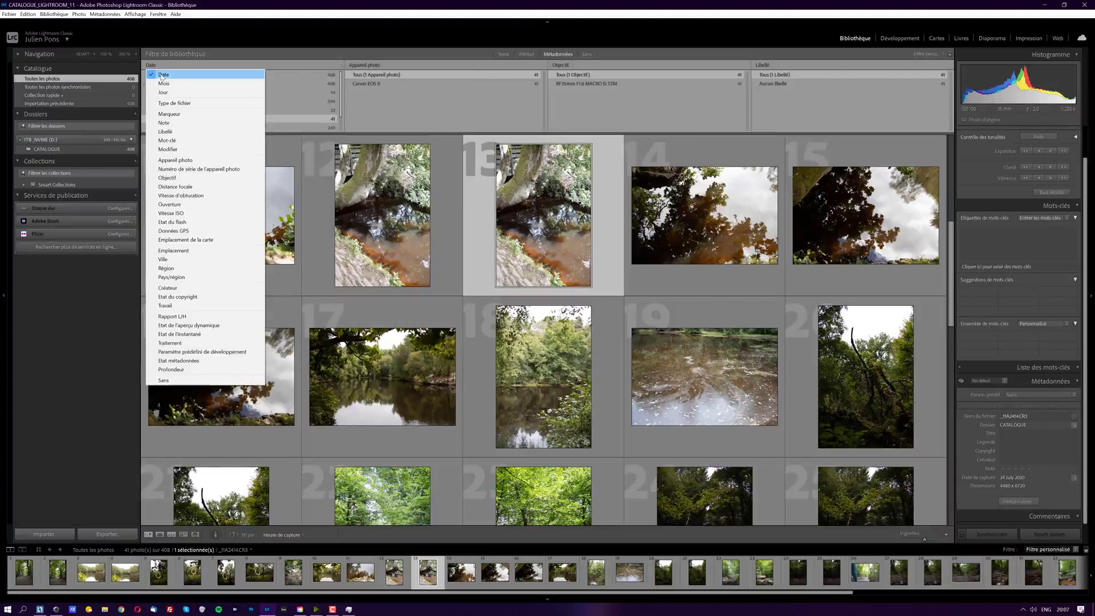
click(365, 65)
click(367, 83)
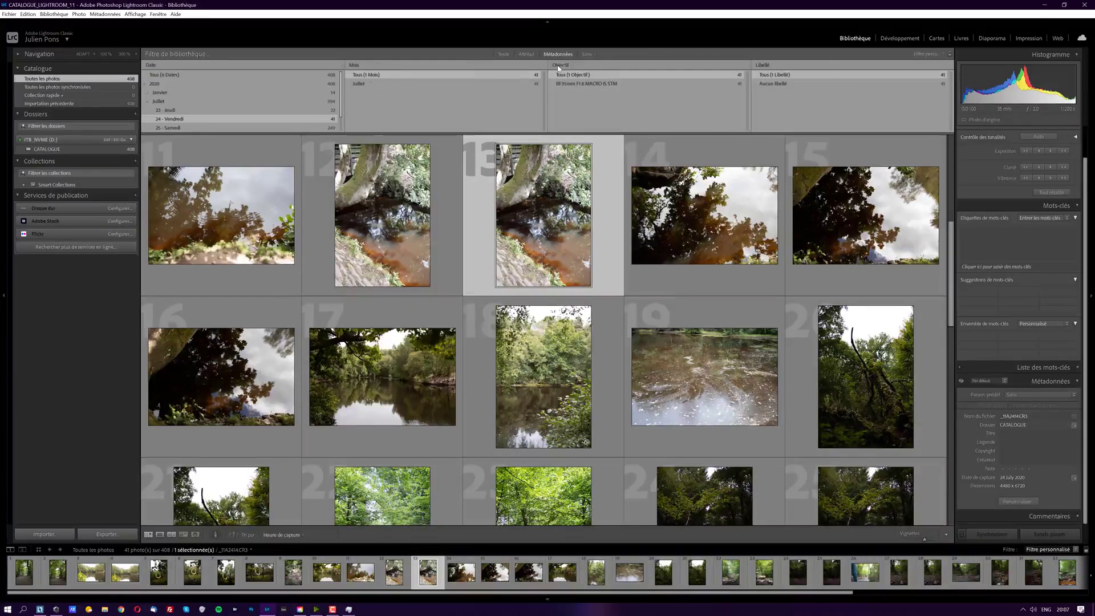
click(560, 65)
click(570, 92)
Step: Widen the date filter to the whole of 2020 and turn off the library's metadata filter
click(209, 84)
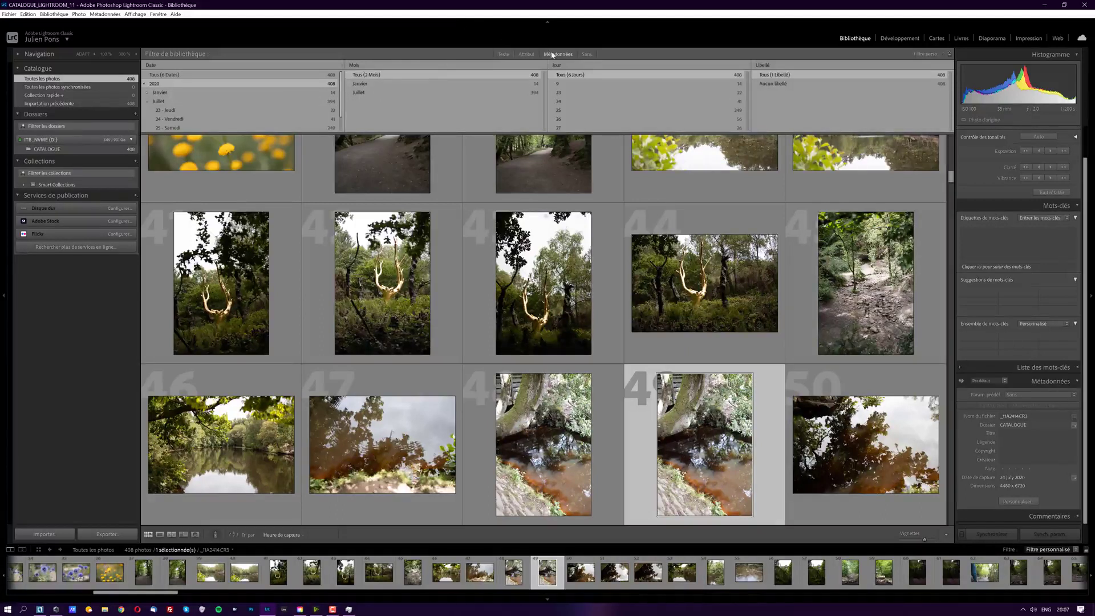
click(551, 55)
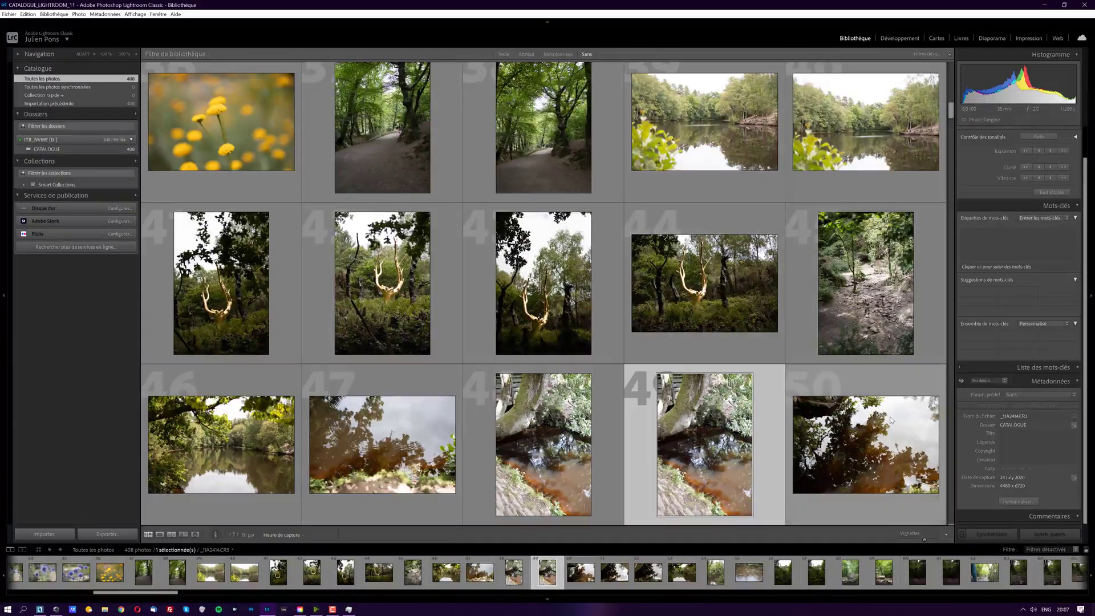
Step: Select photos 41 to 45 in the grid and display the metadata for all selected photos instead of the target photo
click(564, 279)
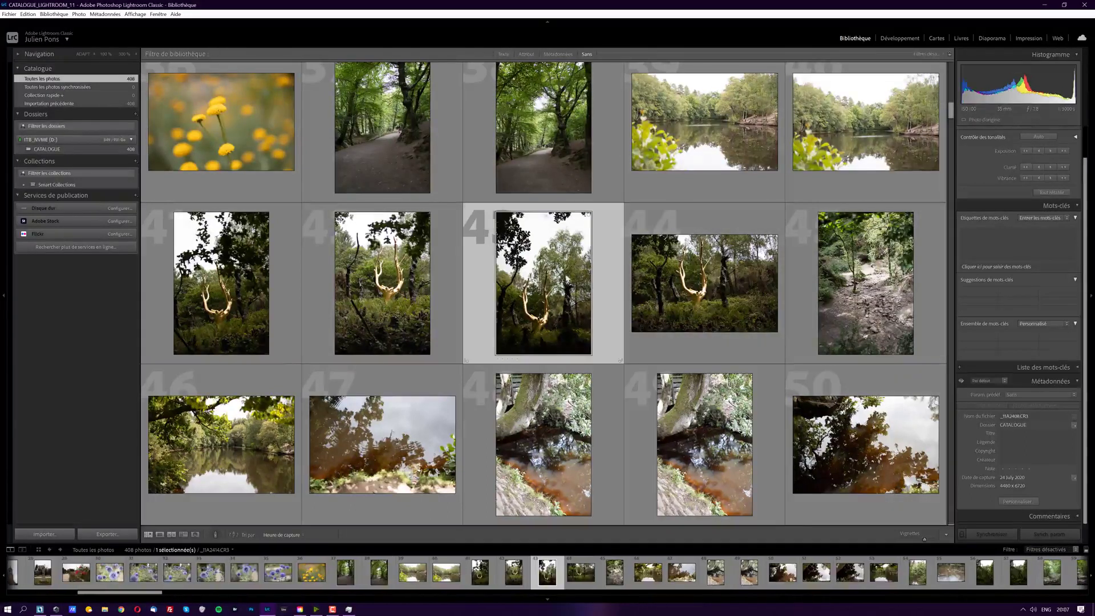
click(234, 279)
shift+click(851, 296)
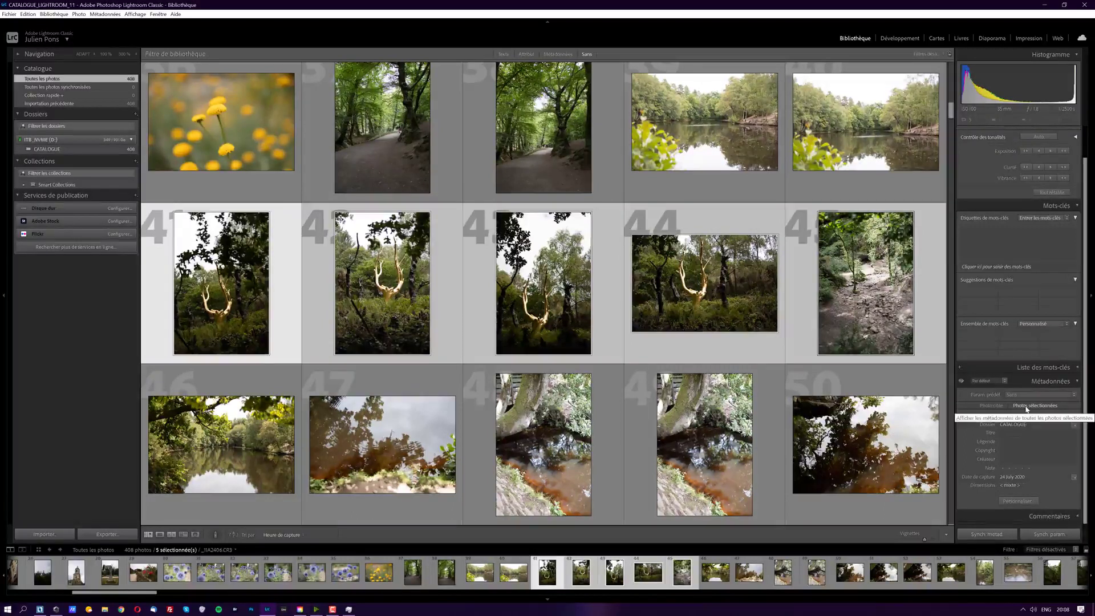
click(1026, 405)
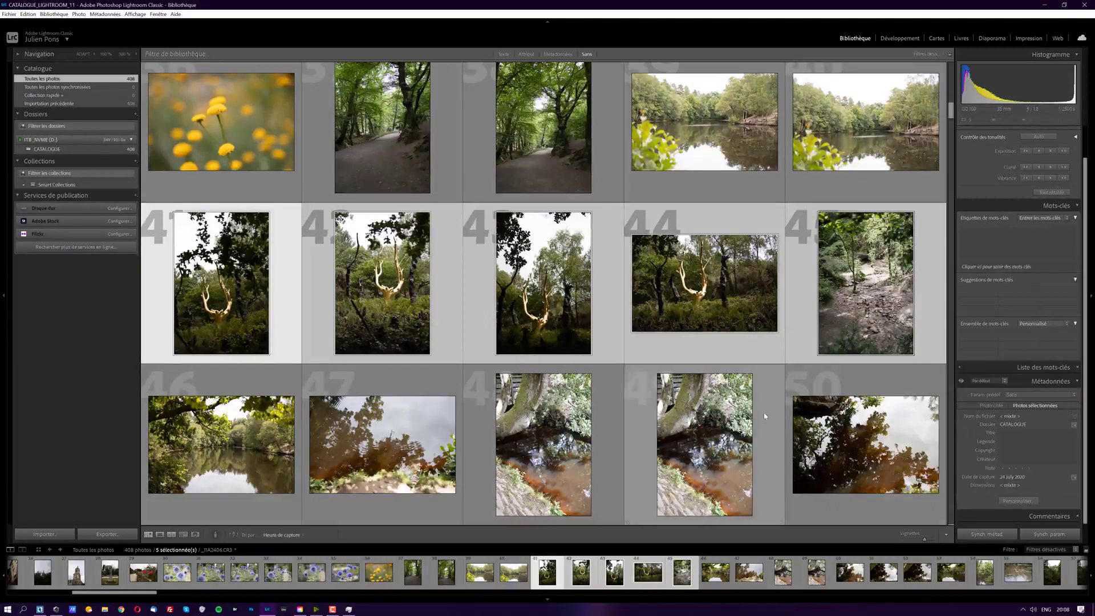
Step: Select all photos in the catalogue and display only their editable IPTC metadata fields
click(716, 402)
key(ctrl+a)
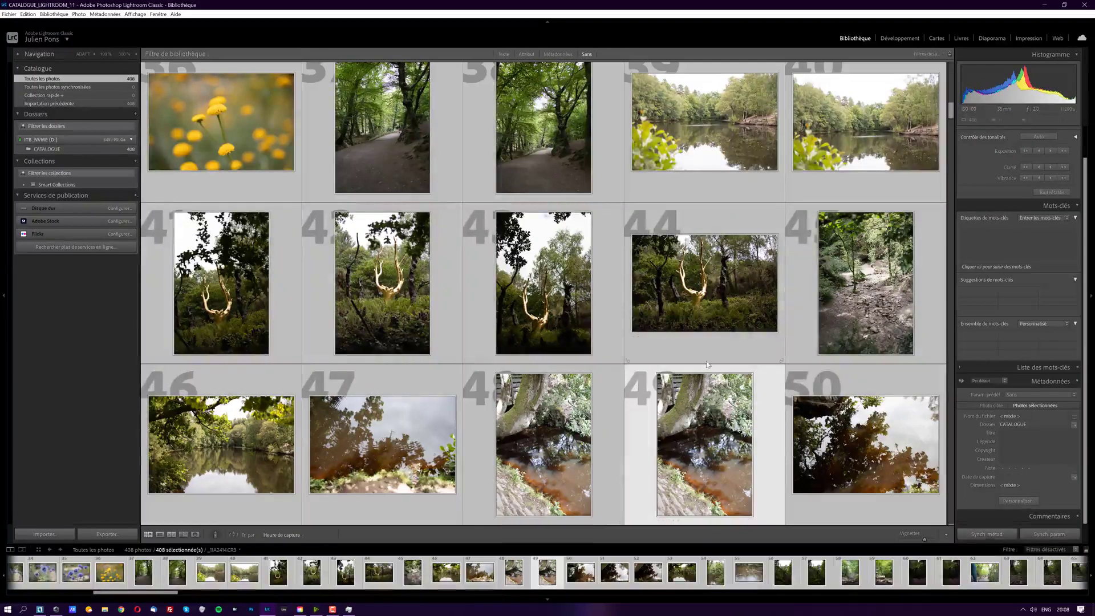
click(1003, 380)
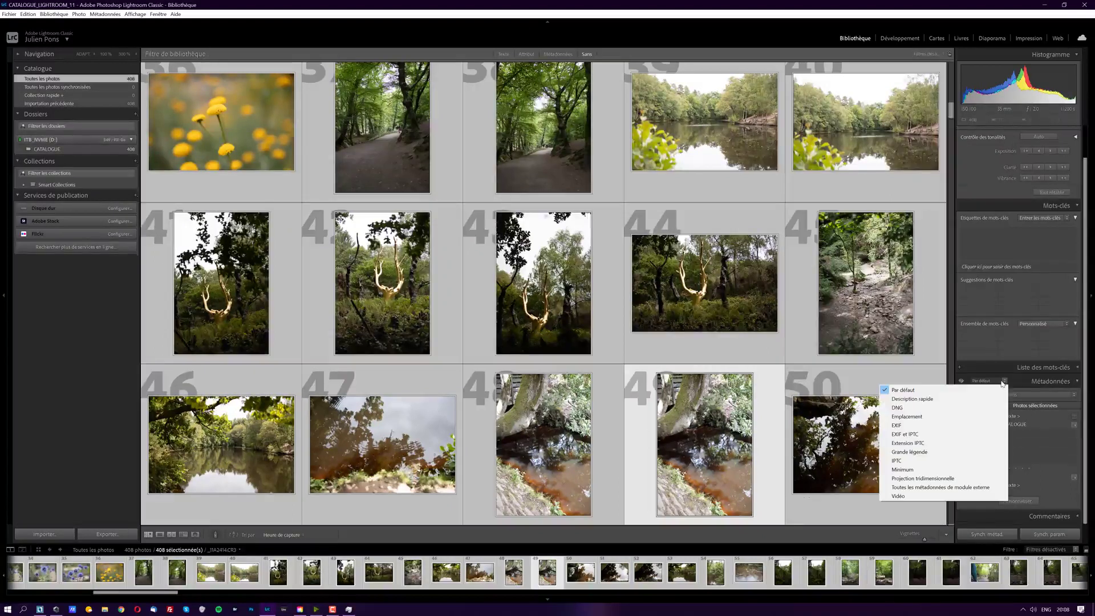
click(1047, 442)
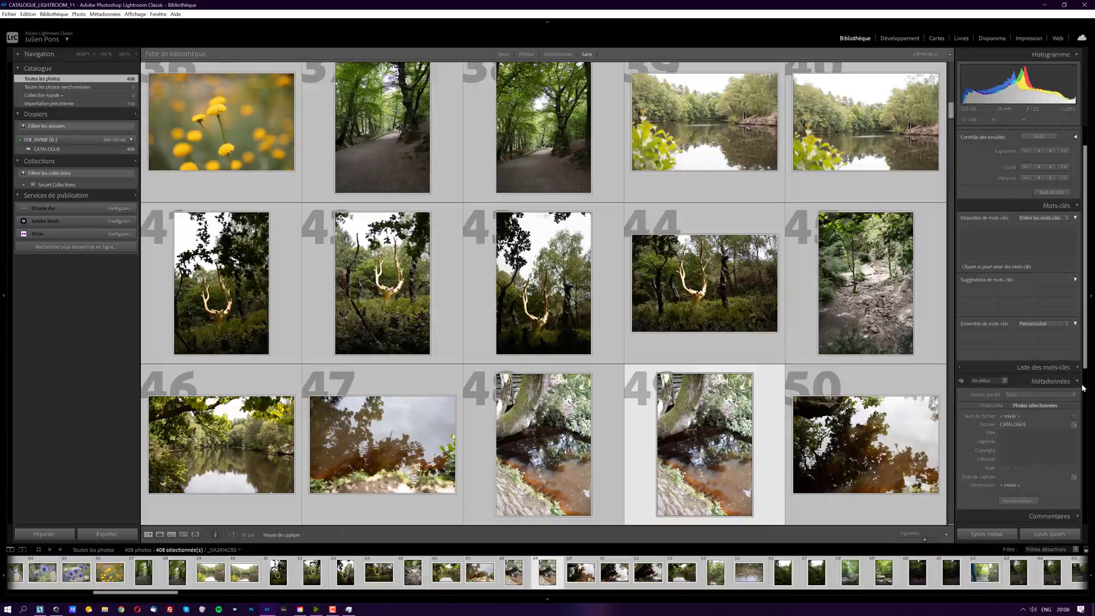
scroll(1084, 410, down, 3)
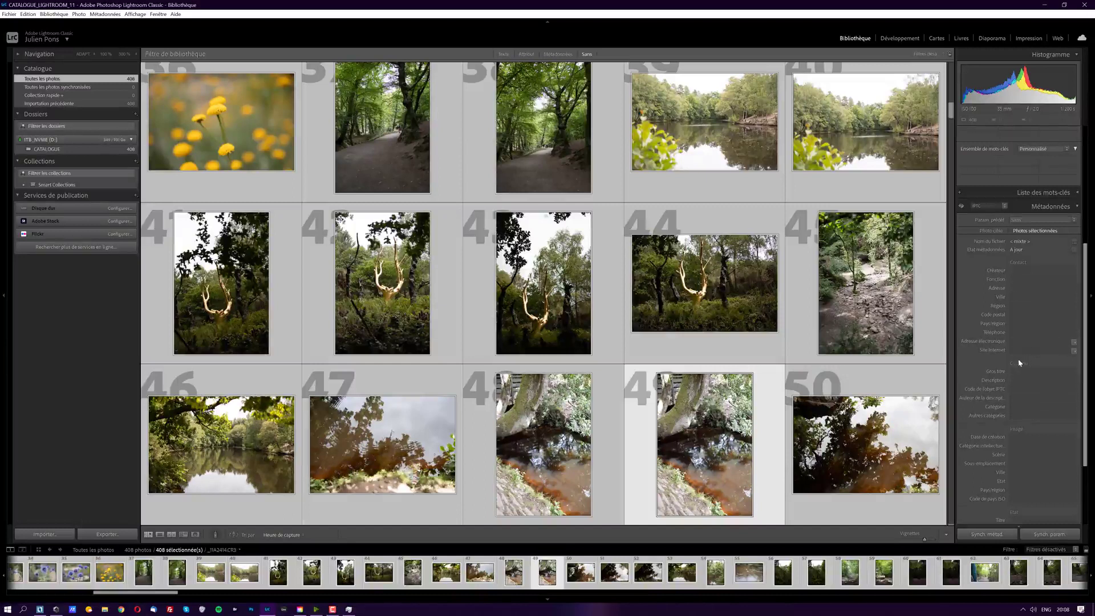
click(960, 207)
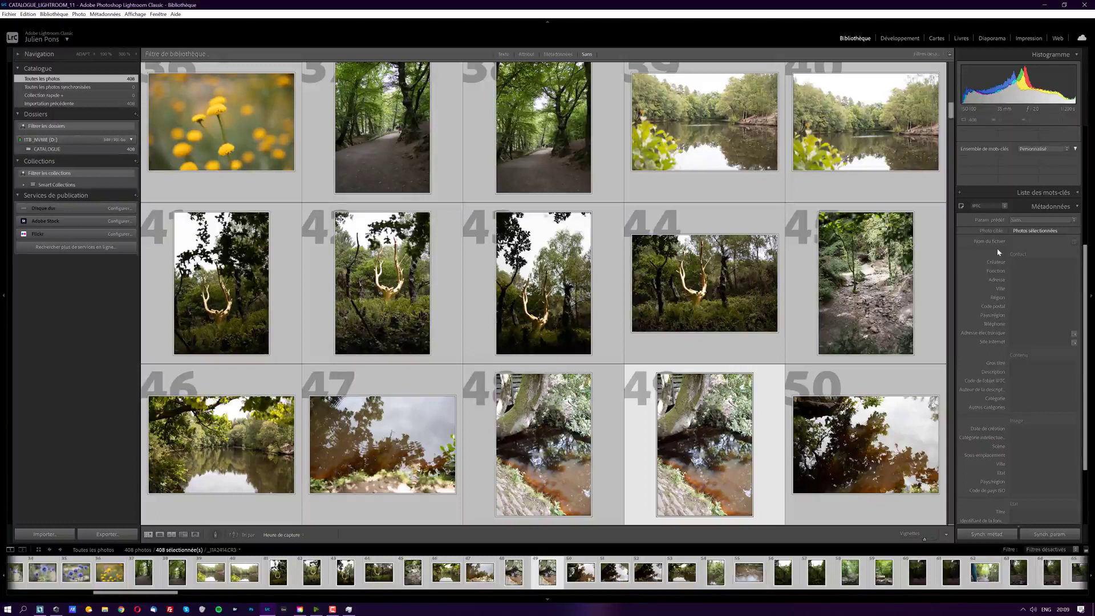
Step: Reduce the selection to photo 43 and enable automatic writing of changes to XMP sidecar files in the catalogue's metadata settings
click(480, 276)
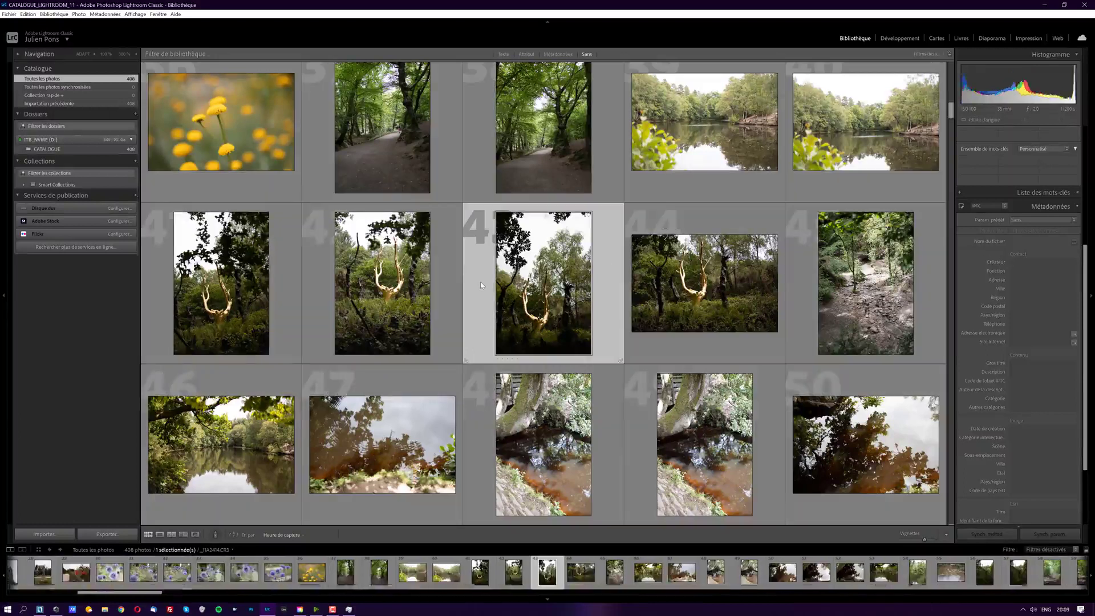
click(9, 15)
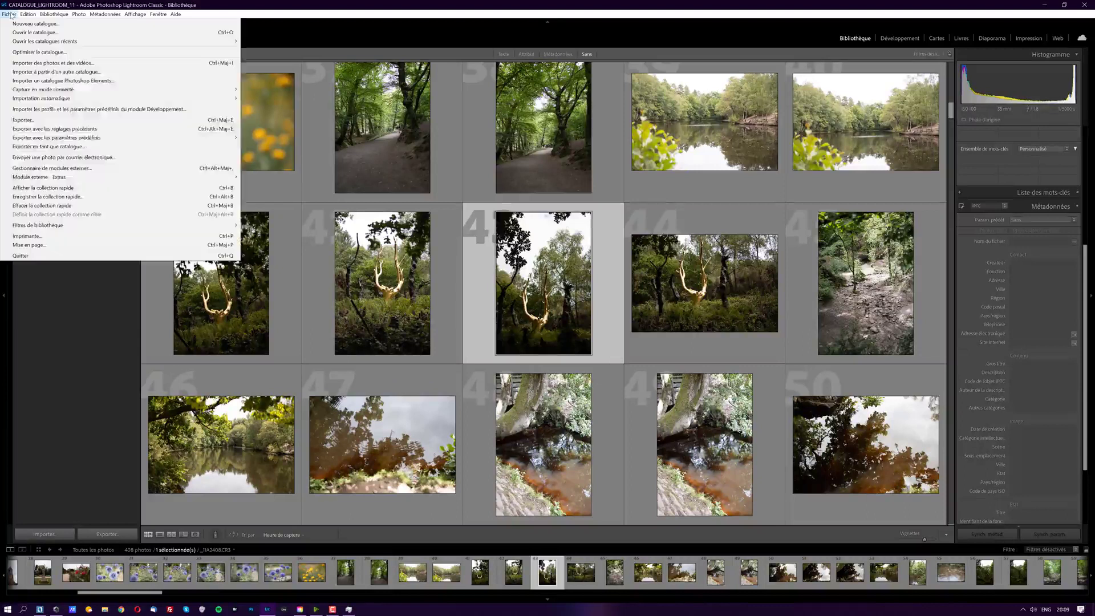
mouse_move(27, 15)
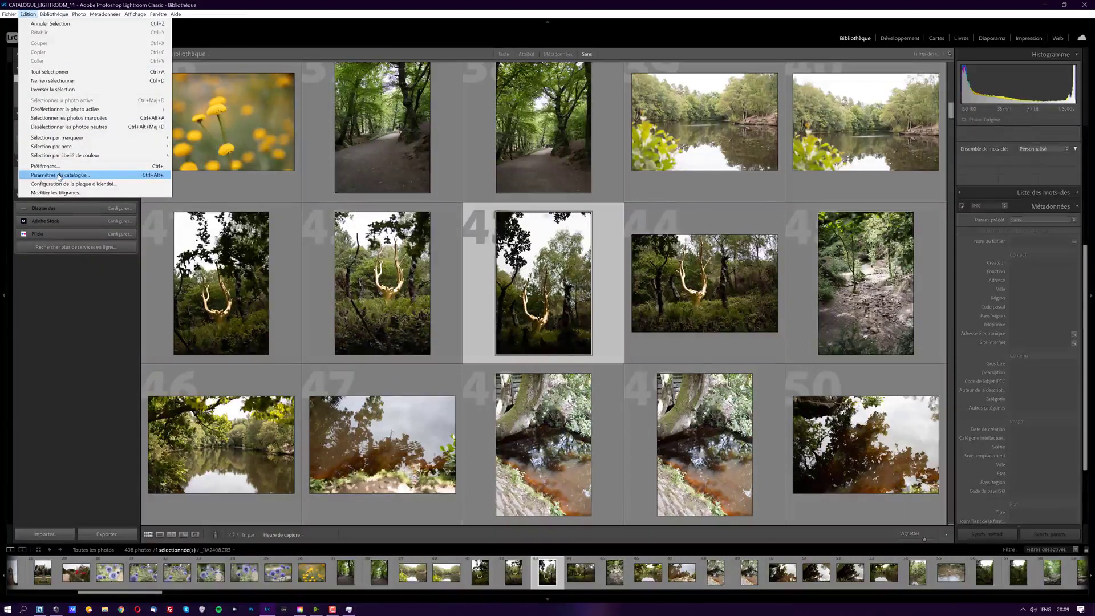
click(59, 176)
click(488, 216)
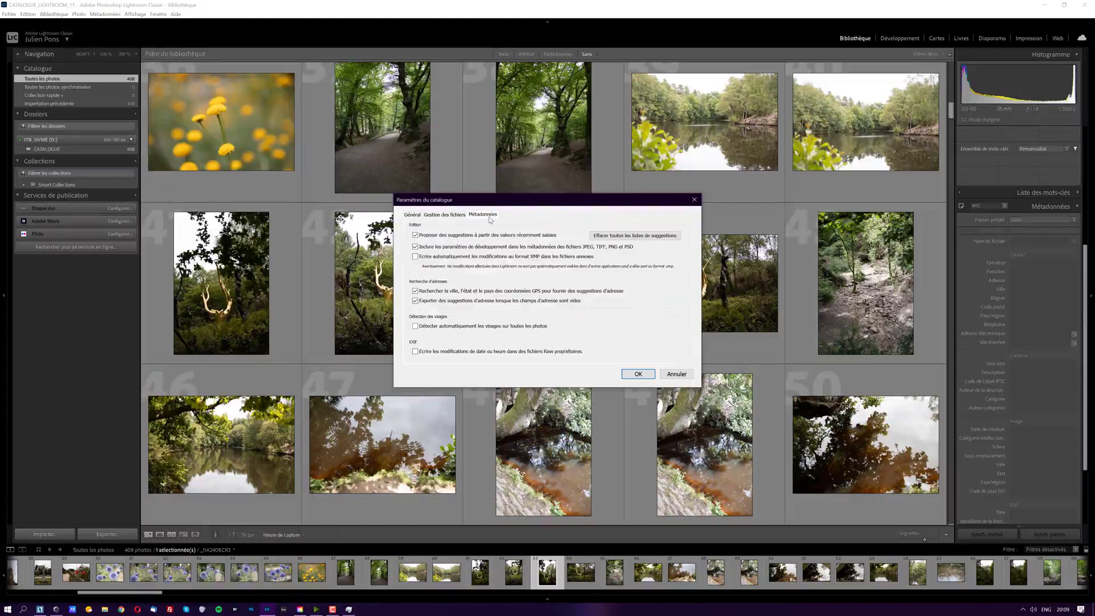
click(415, 257)
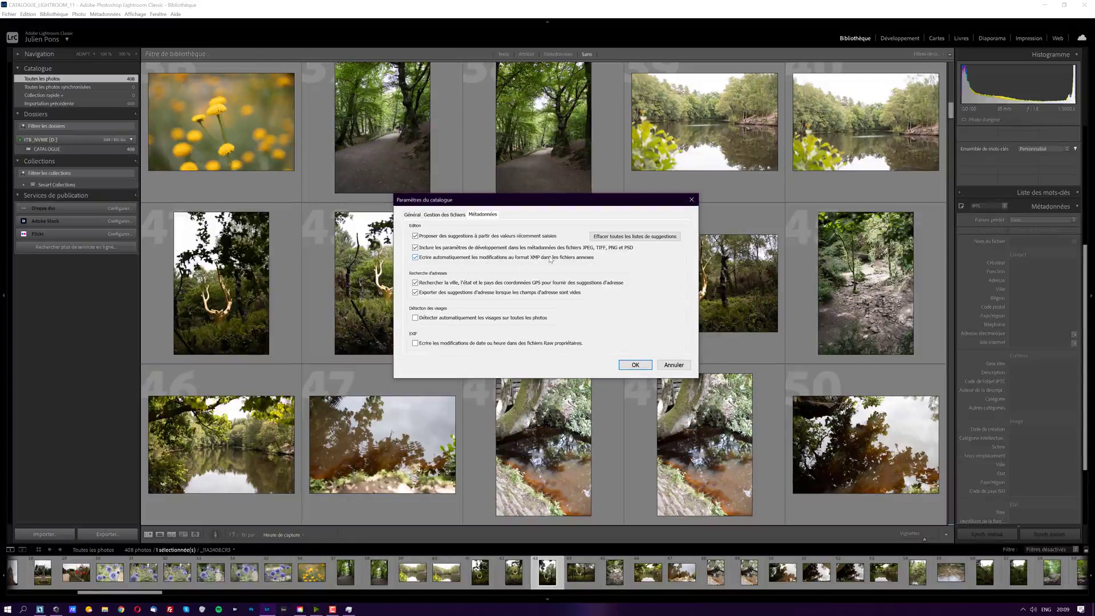
click(636, 365)
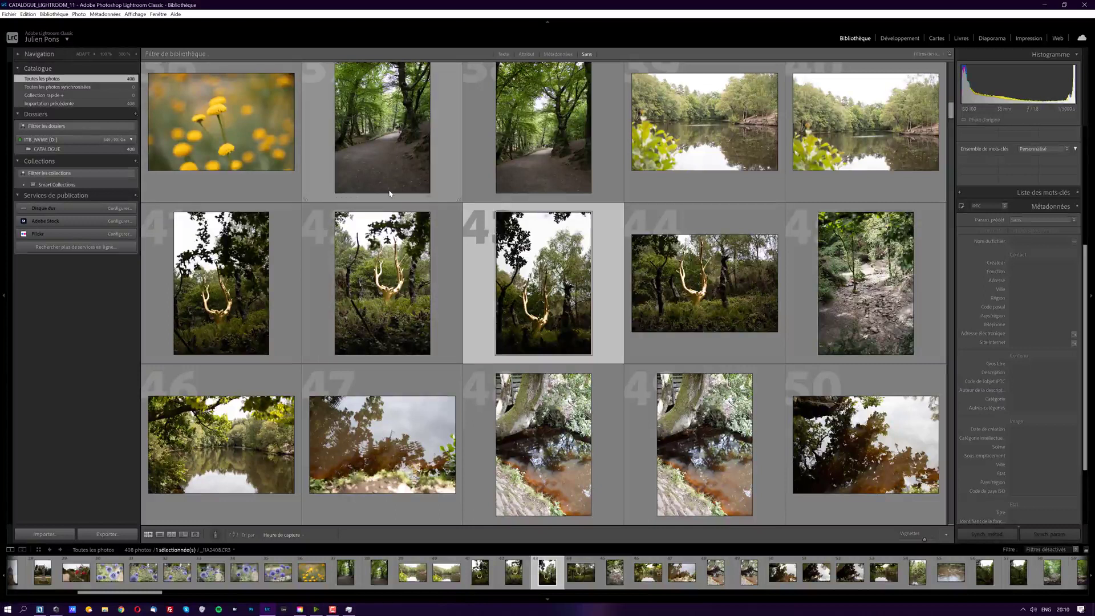
Step: Select all photos, enter the photographer's full name as the IPTC creator, and apply it to every selected photo
key(ctrl+a)
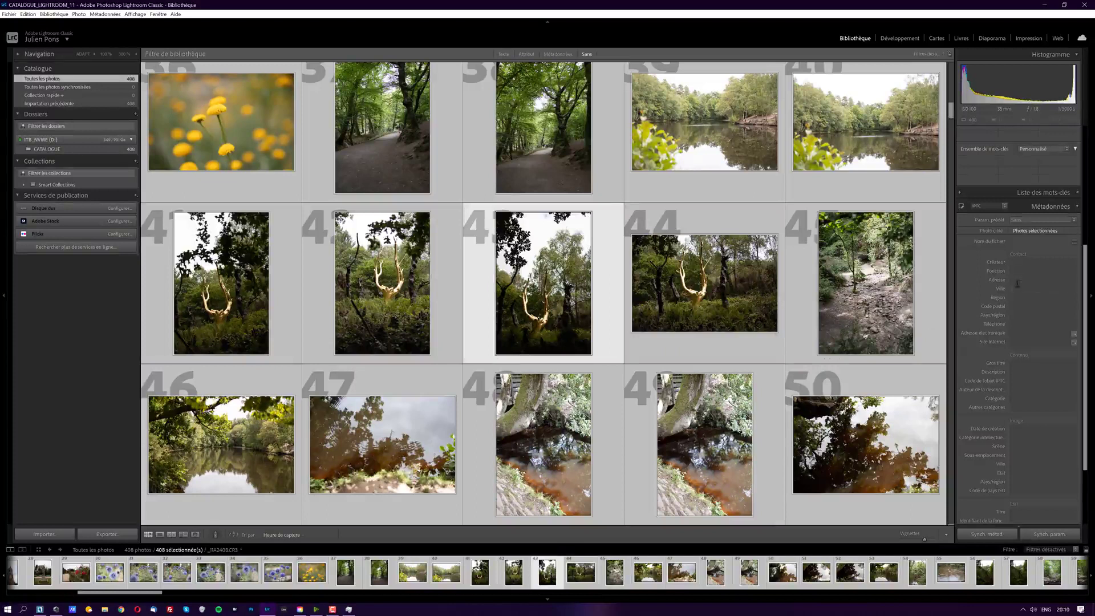
click(1029, 263)
text(Julien P)
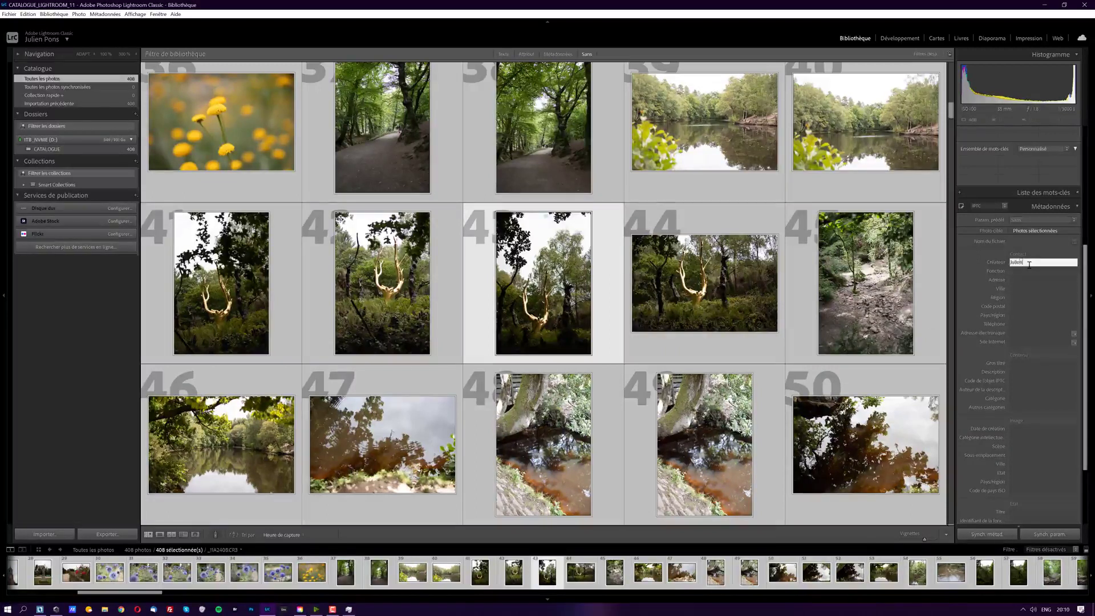
text(ons)
key(Return)
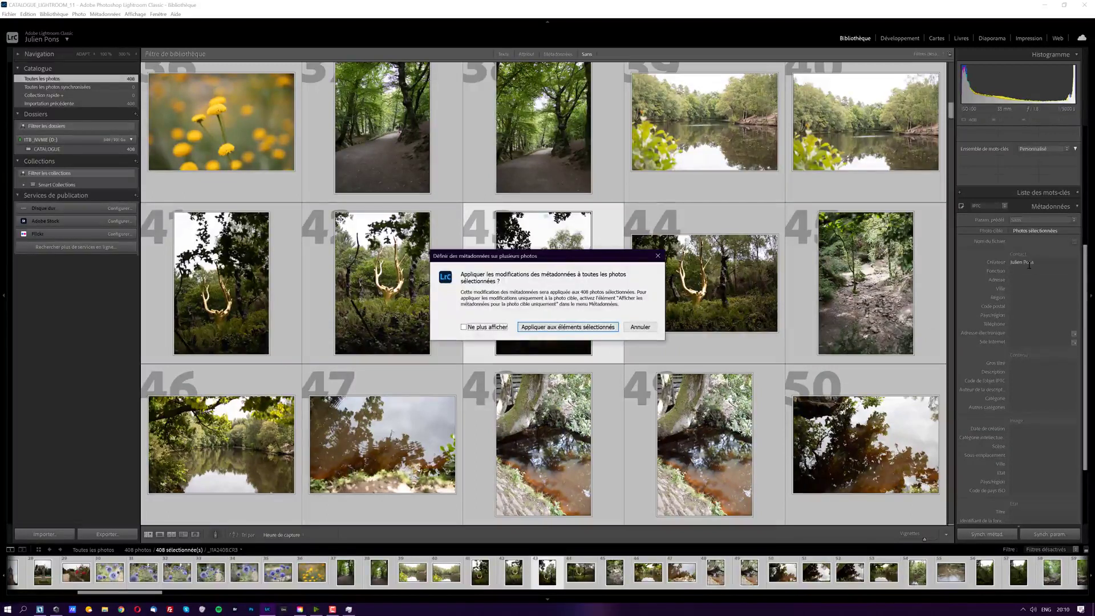
click(567, 327)
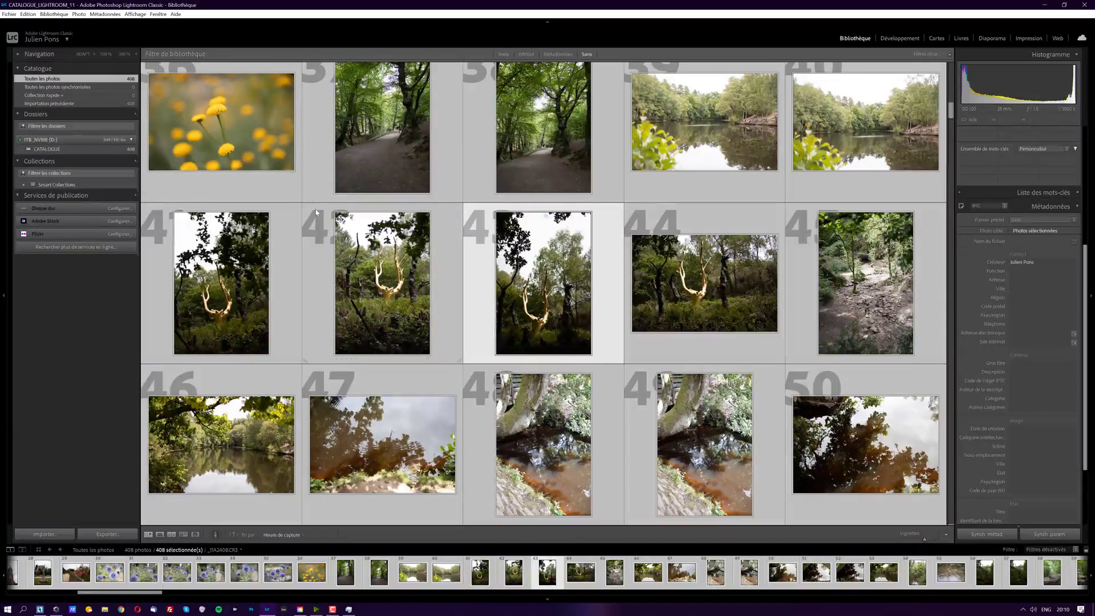
Step: Reveal photo 42 in File Explorer to check for XMP files beside the raw files, and close the folder window
click(390, 269)
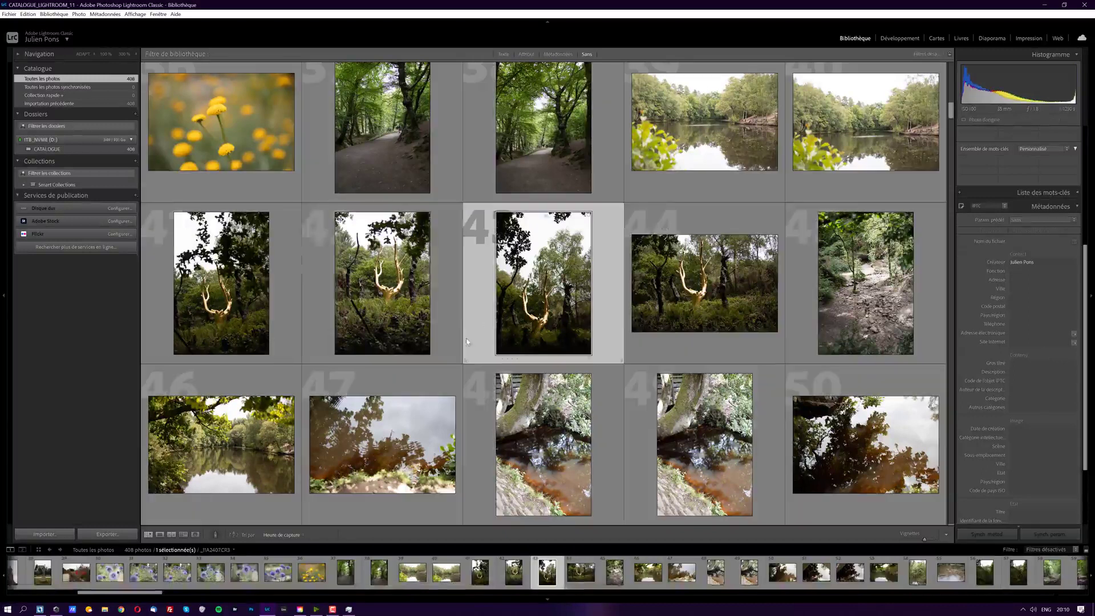
right_click(390, 269)
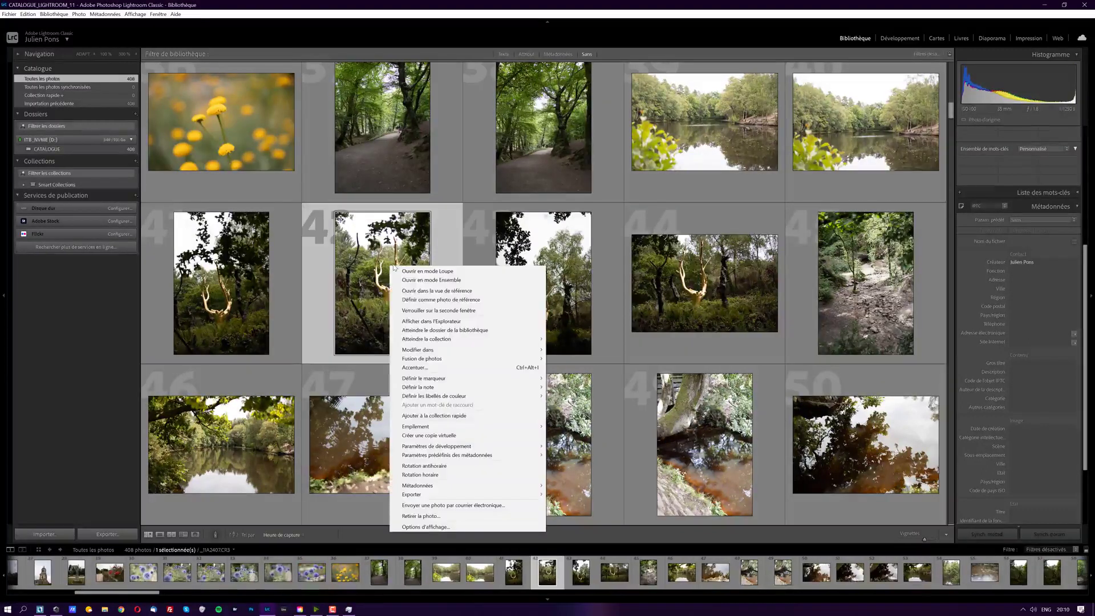
click(427, 322)
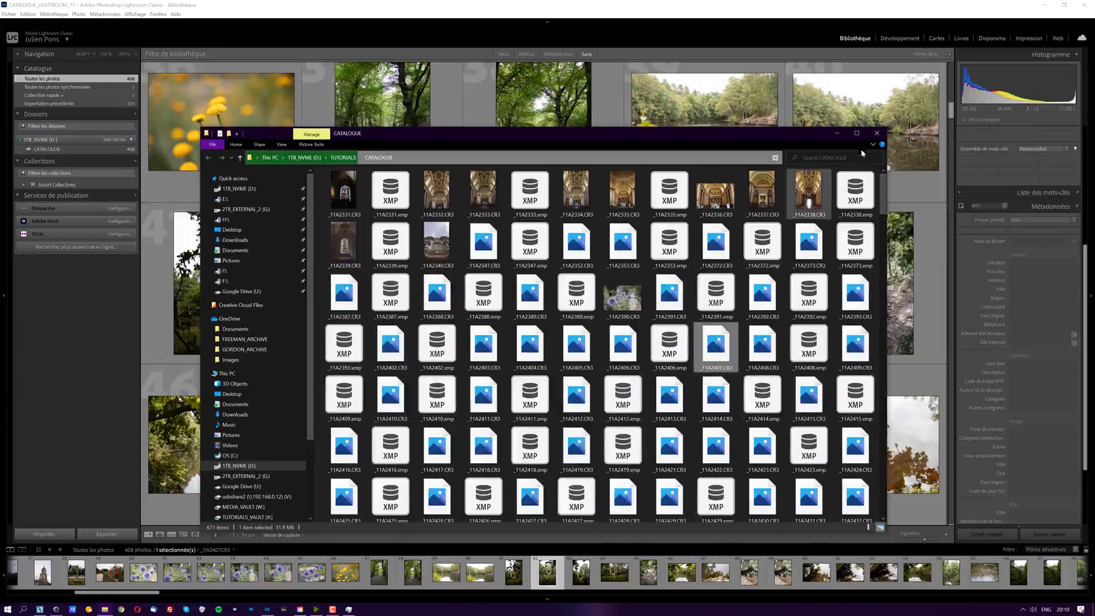
click(877, 133)
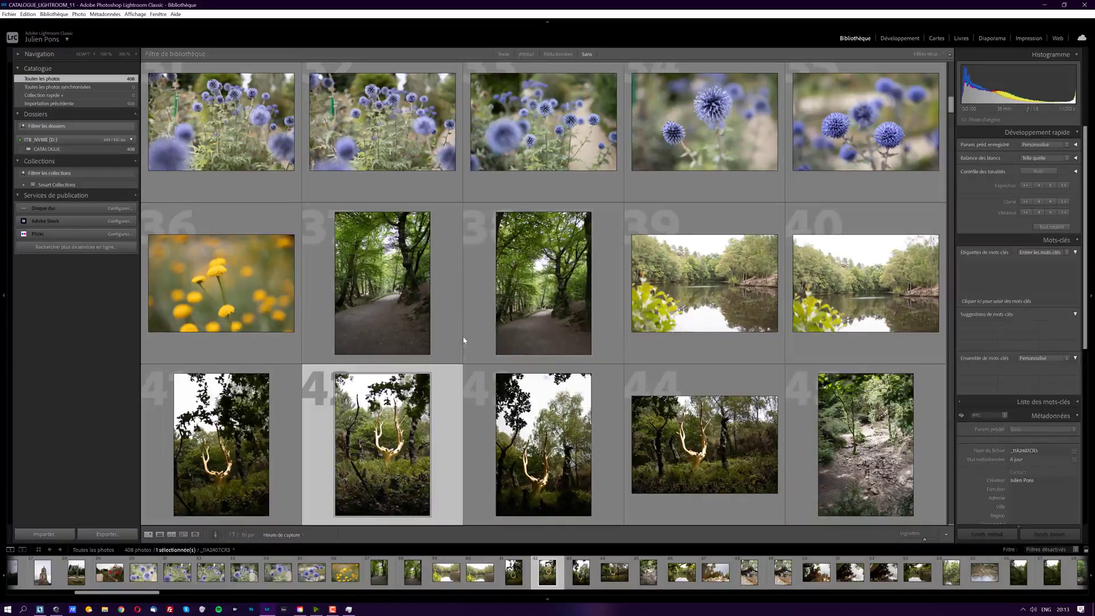
Step: Reveal photo 42's folder in File Explorer again, compare raw and XMP files in the details view, and close it
right_click(408, 397)
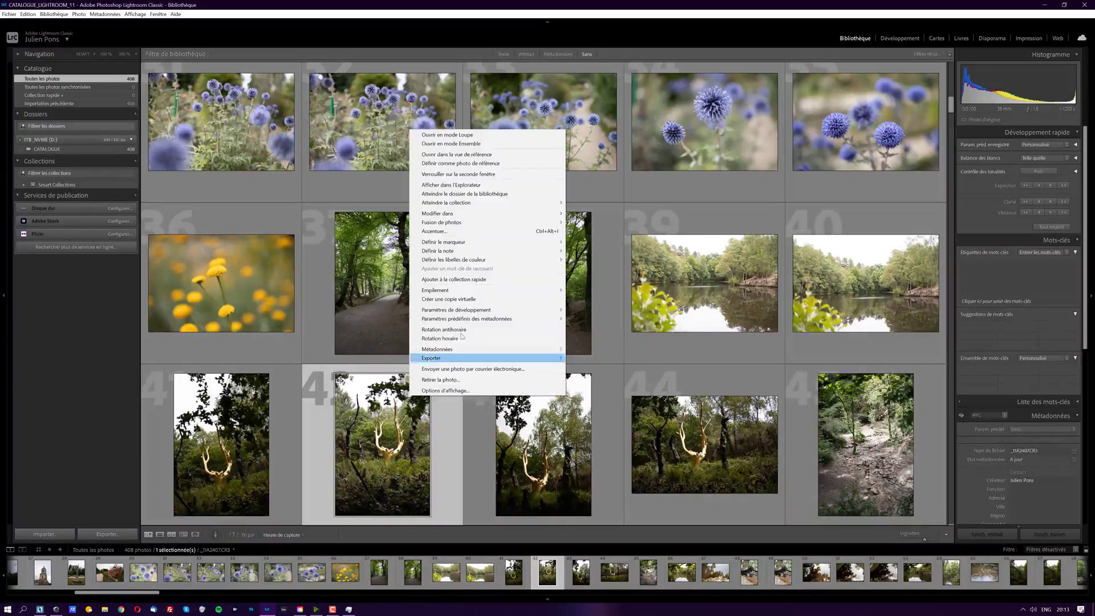
click(484, 185)
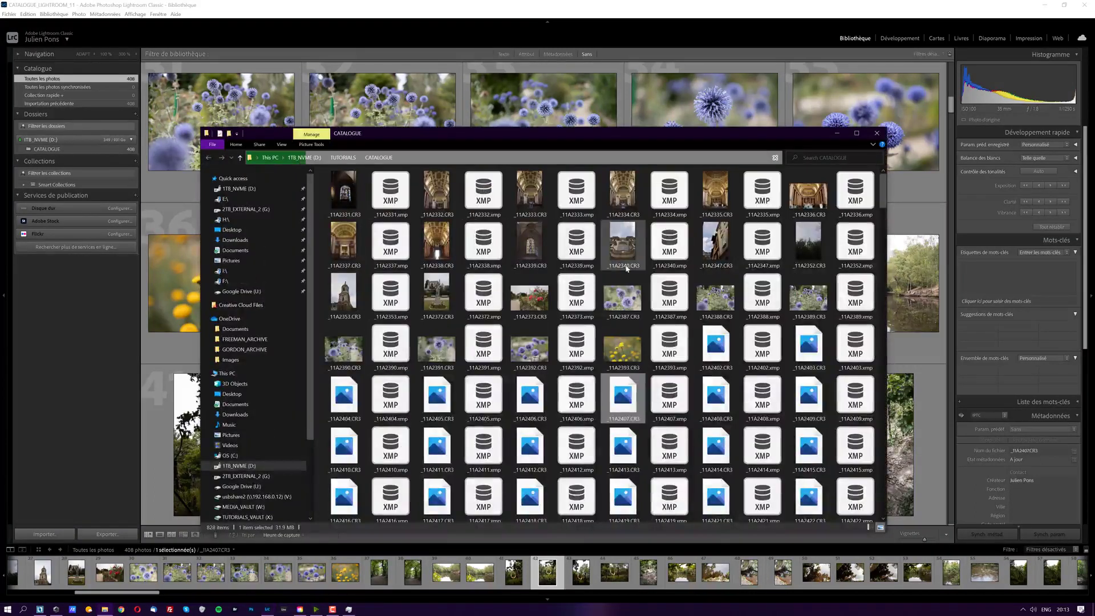
key(ctrl+shift+6)
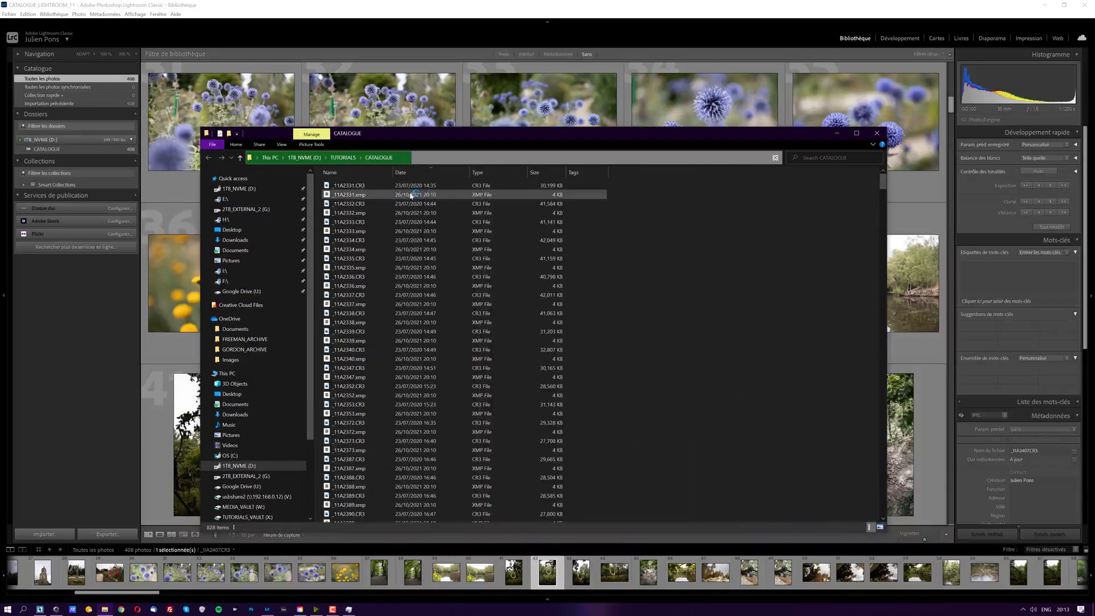
click(875, 136)
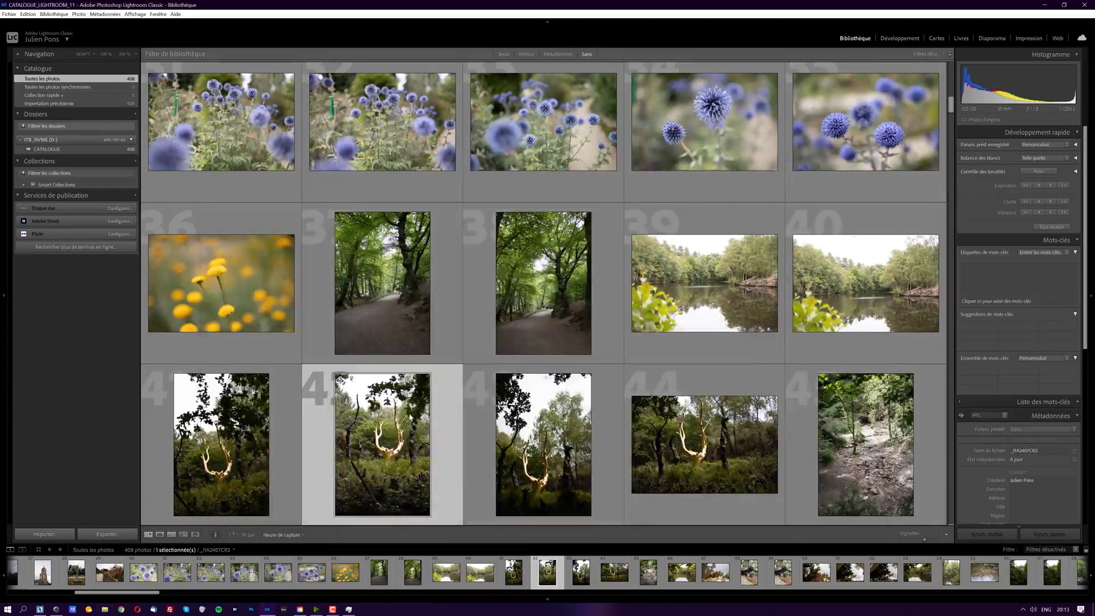